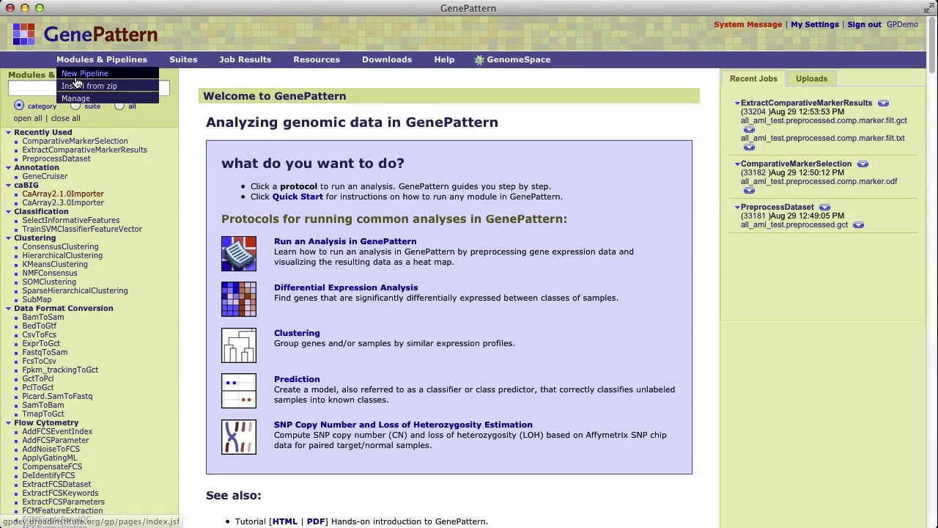
# Step: Create a new pipeline, opening UntitledPipeline3610 in the Pipeline Editor
pyautogui.click(75, 76)
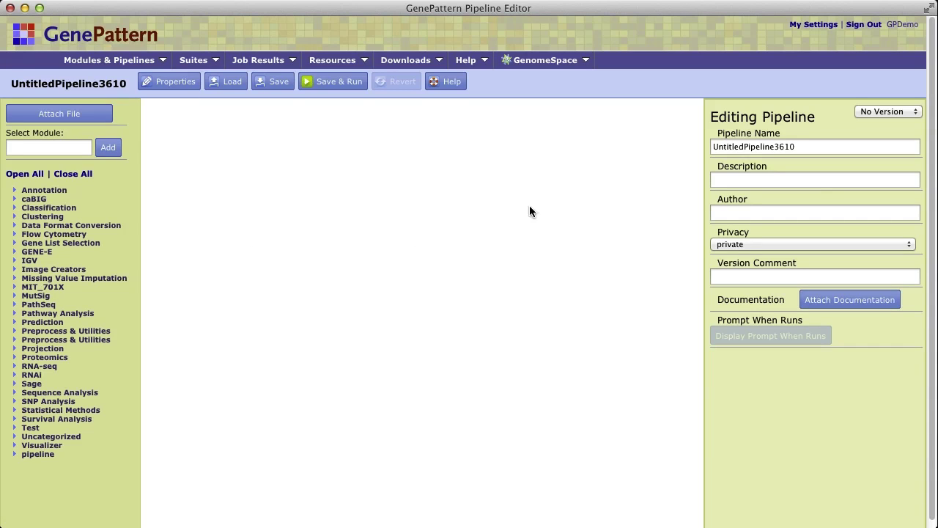
pyautogui.moveTo(796, 146); pyautogui.dragTo(717, 146)
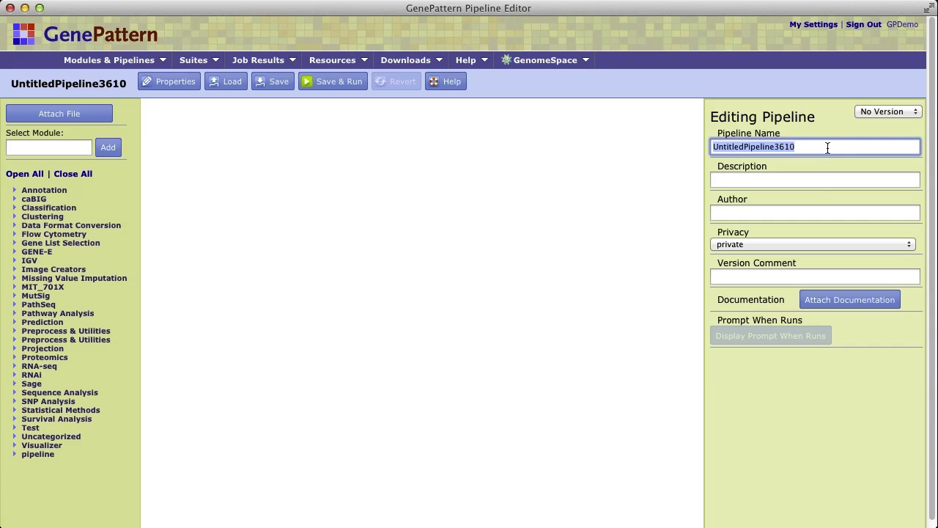
pyautogui.write('My.Illumina.Clustering.Pipeline')
pyautogui.press('Tab')
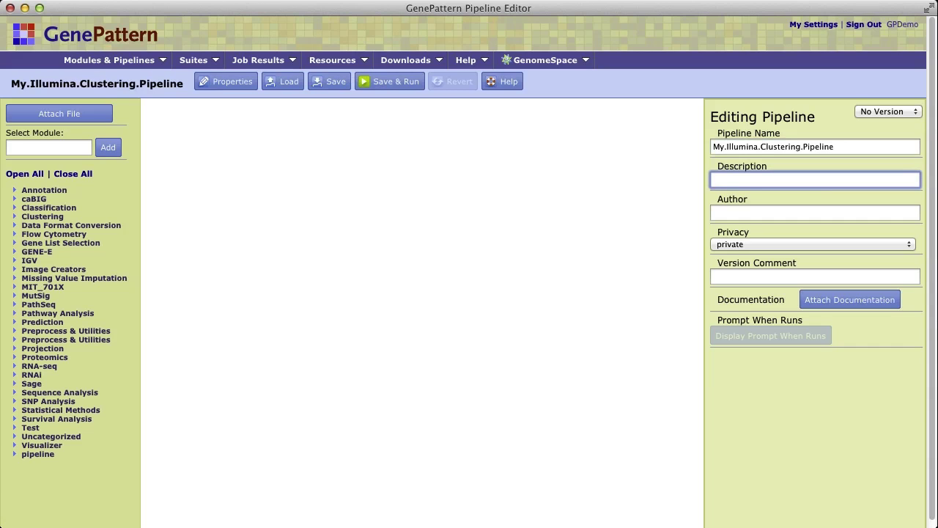
pyautogui.write('demo pipeline')
pyautogui.press('Tab')
pyautogui.write('GP')
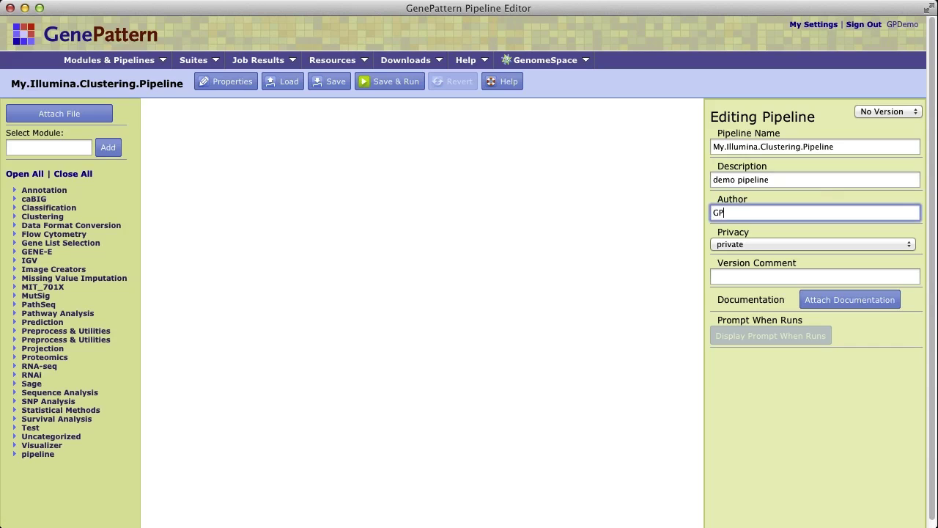
# Step: Keep the pipeline private and enter the version comment 'initial version'
pyautogui.press('Tab')
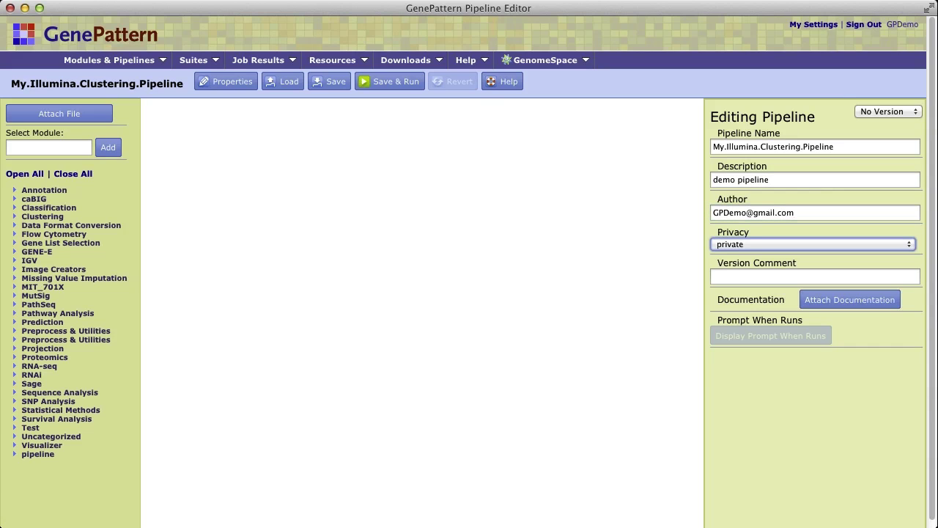
pyautogui.click(772, 244)
pyautogui.click(751, 275)
pyautogui.write('i')
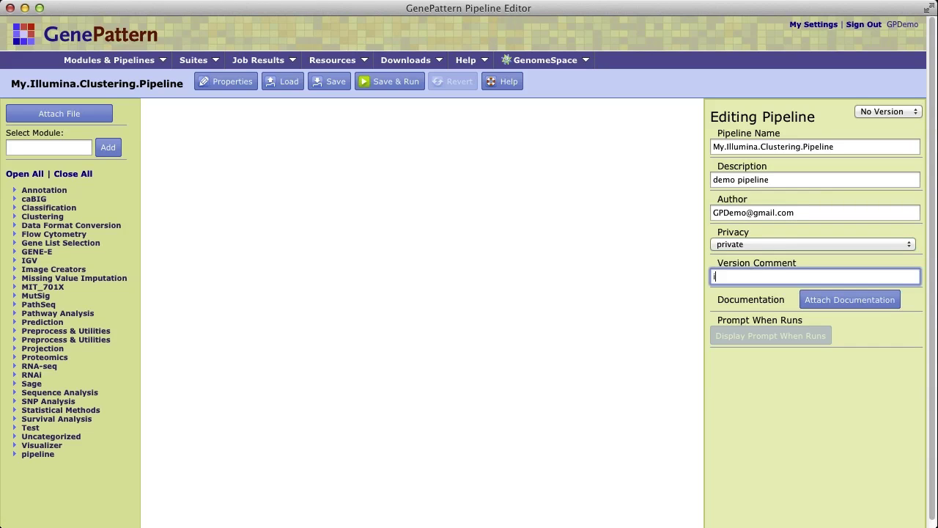
pyautogui.write('nitial version')
pyautogui.click(876, 329)
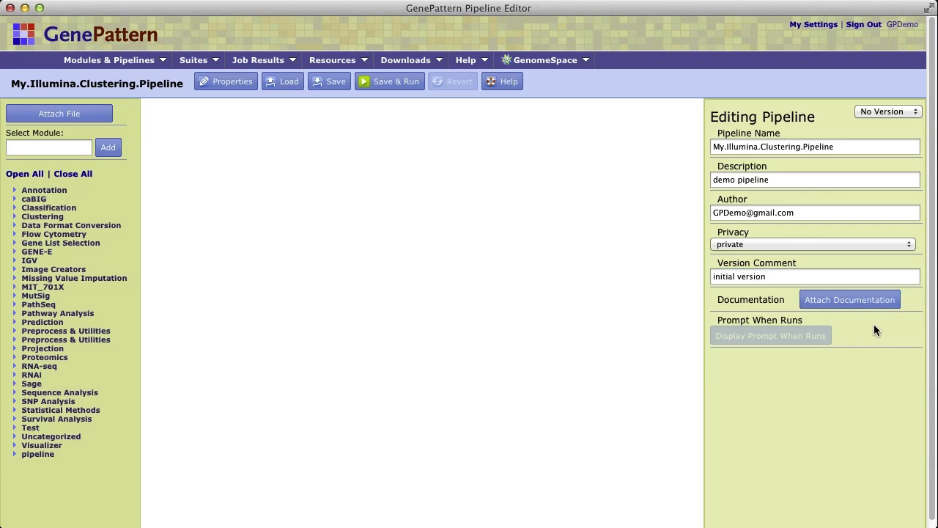
pyautogui.click(873, 307)
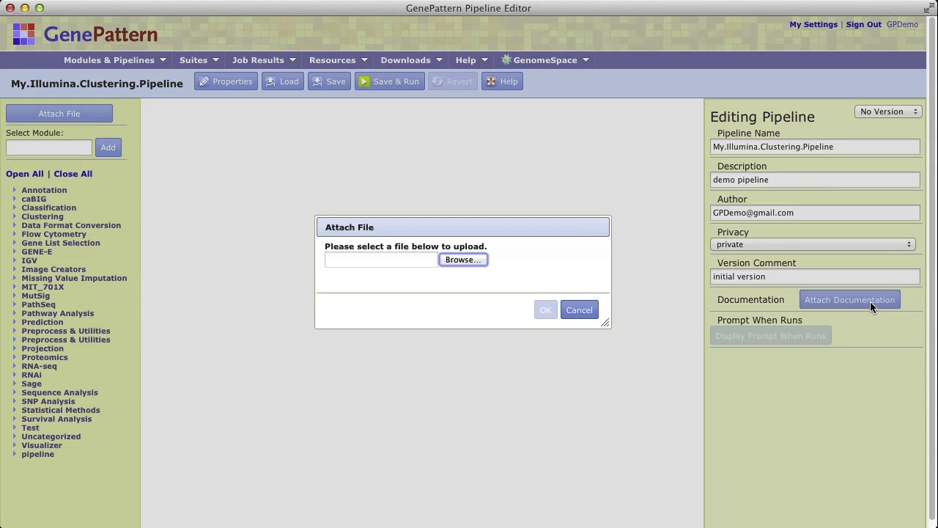
pyautogui.click(475, 259)
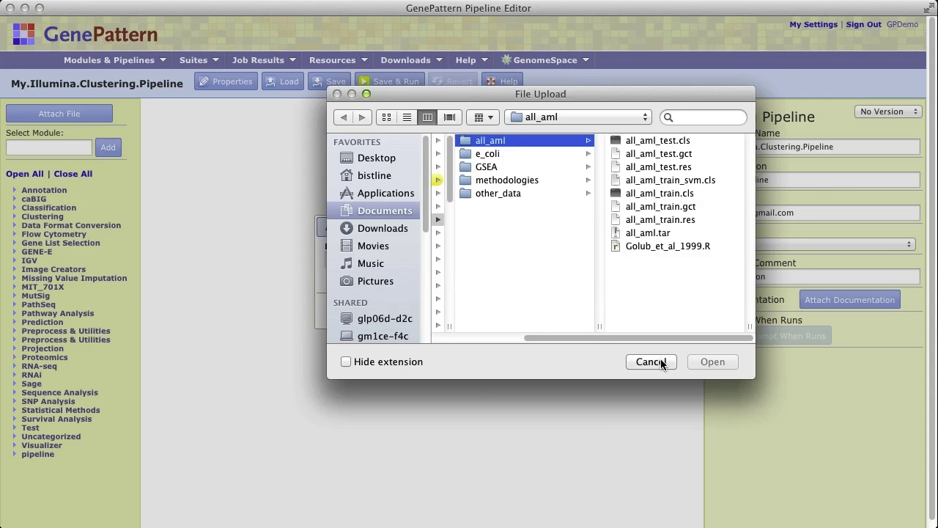
pyautogui.click(662, 362)
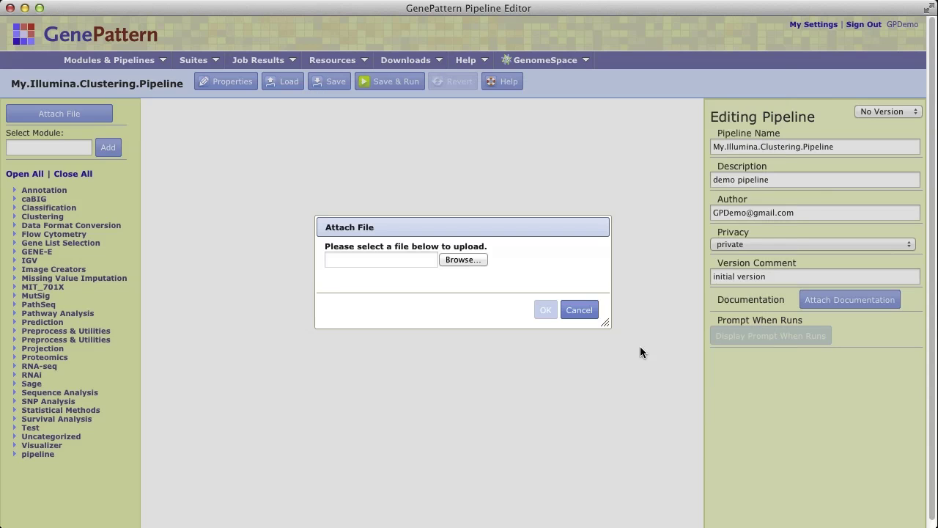
pyautogui.click(579, 310)
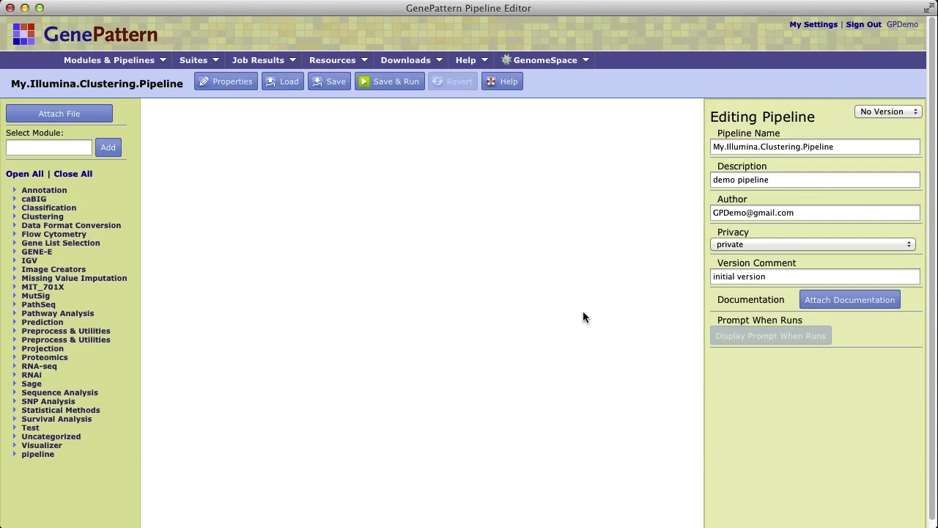
pyautogui.click(809, 149)
pyautogui.press('Tab')
pyautogui.press('Tab')
pyautogui.press('Tab')
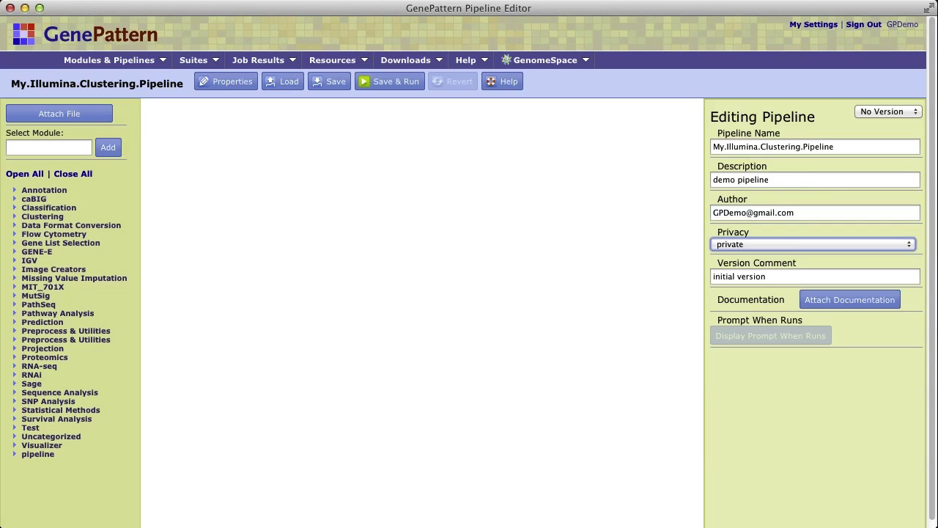
pyautogui.press('Tab')
pyautogui.press('Tab')
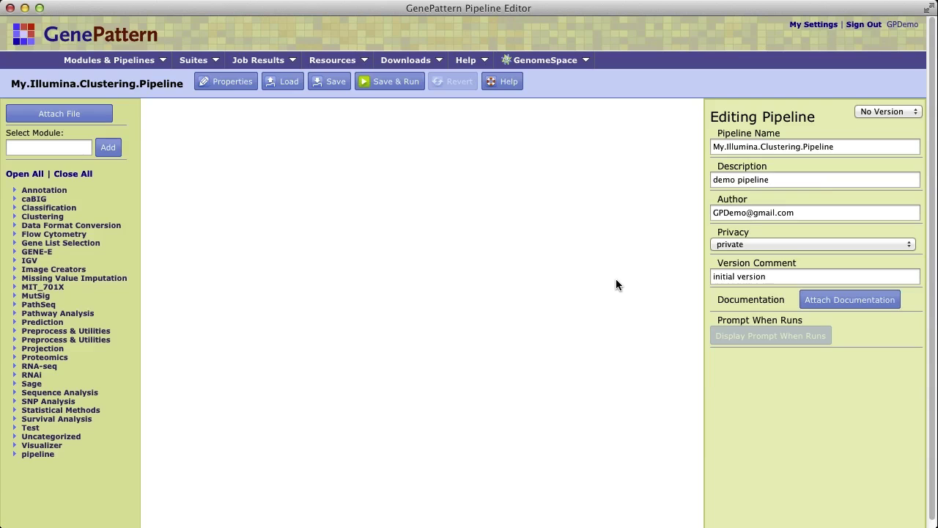
pyautogui.click(226, 86)
# Step: Find IlluminaExpressionFileCreator by searching 'illumina' and add it to the pipeline
pyautogui.click(105, 332)
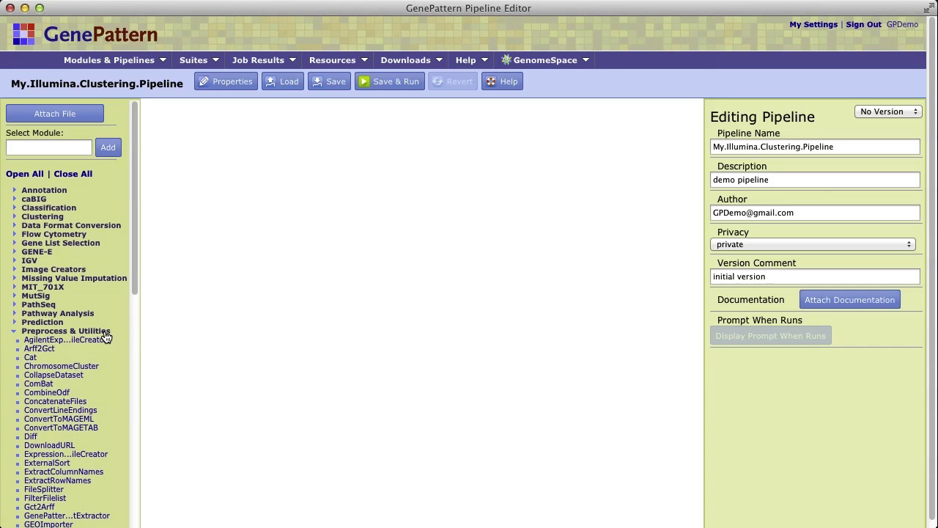
pyautogui.click(106, 334)
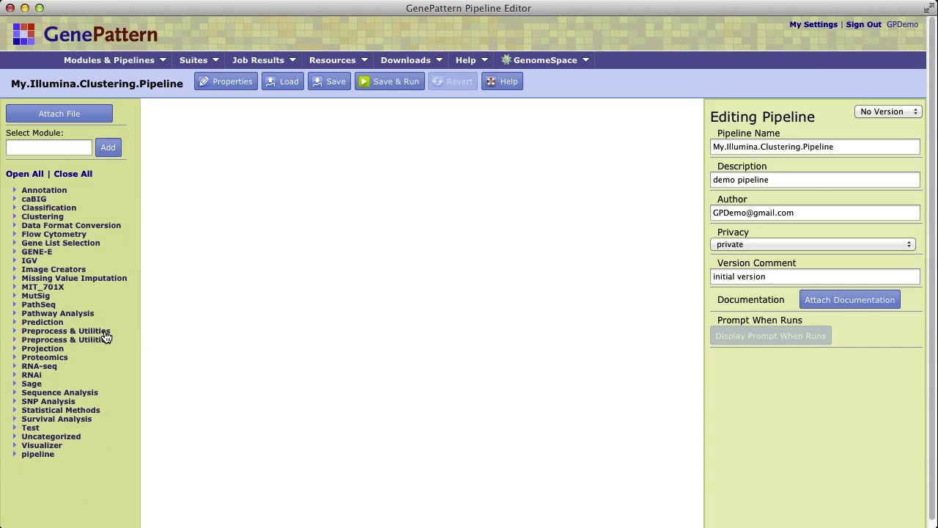
pyautogui.click(37, 147)
pyautogui.write('ill')
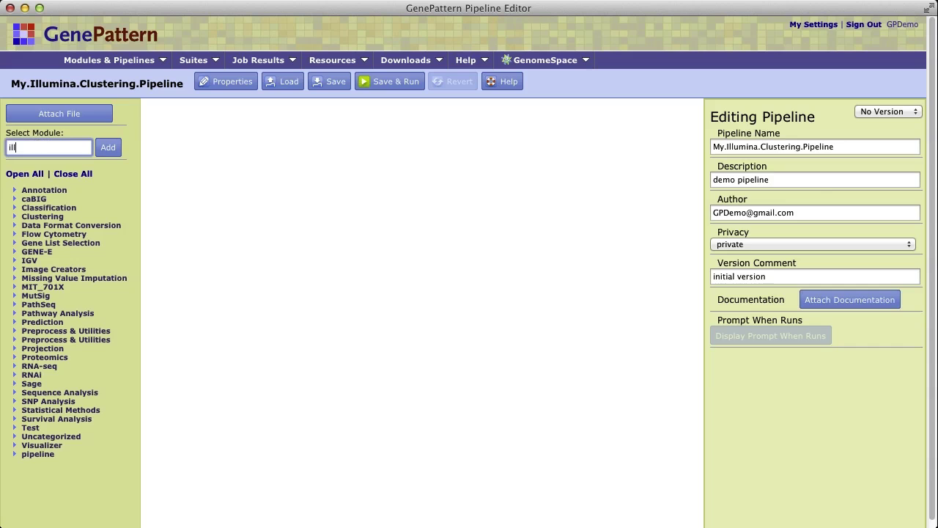
pyautogui.write('umina')
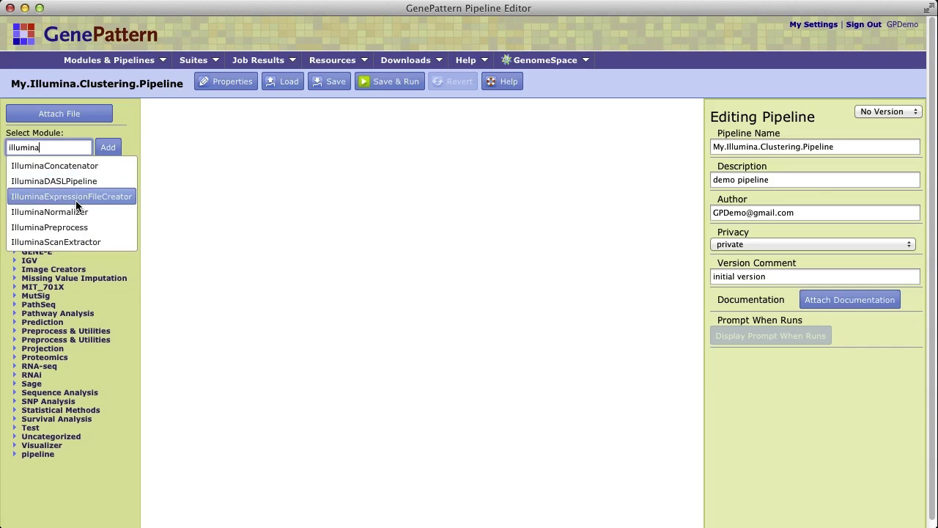
pyautogui.click(76, 198)
pyautogui.click(107, 149)
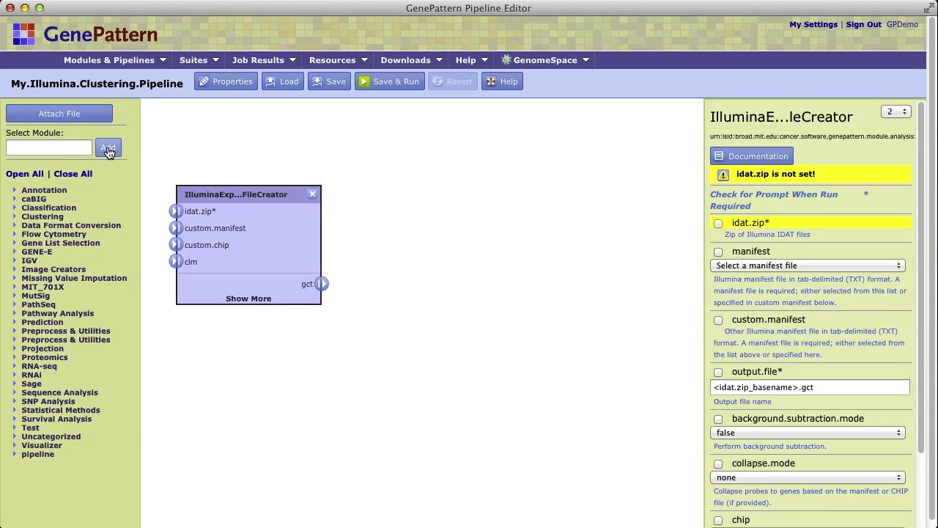
# Step: Find HierarchicalClustering by searching 'hier' and add it to the pipeline
pyautogui.click(78, 146)
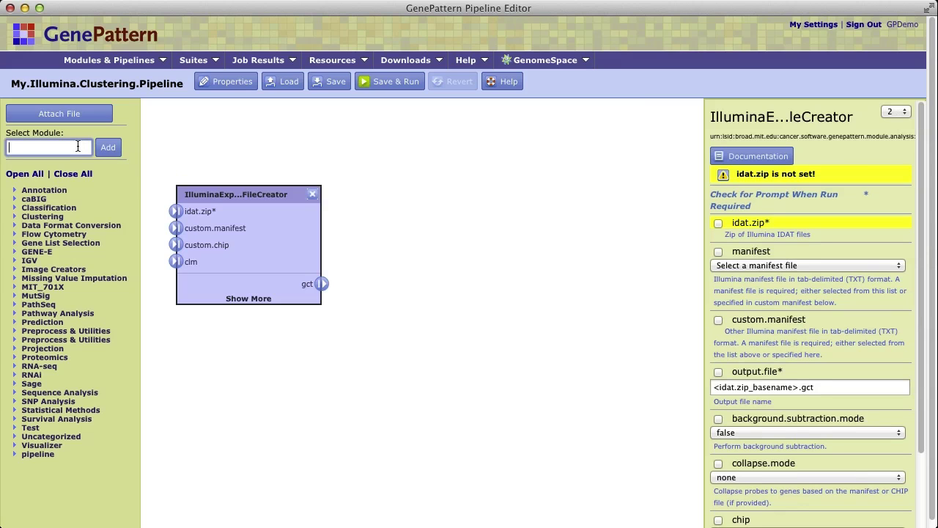
pyautogui.write('hier')
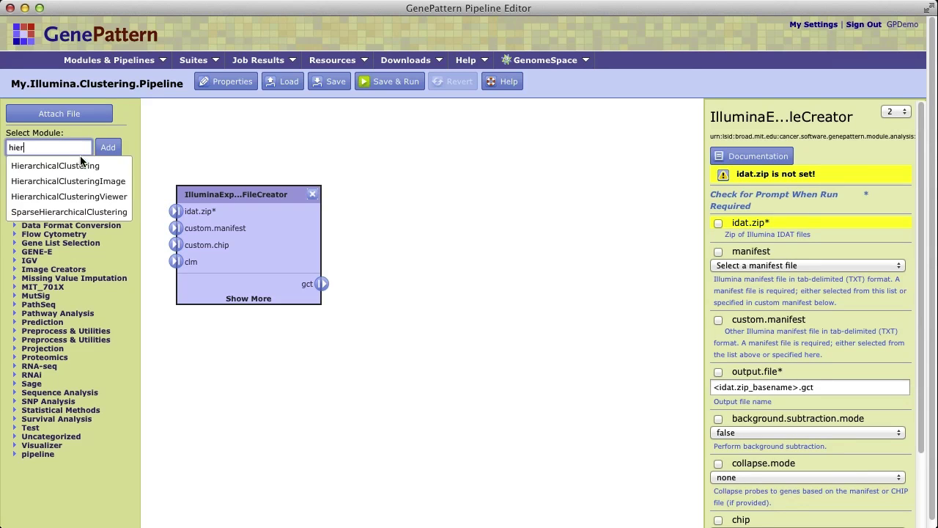
pyautogui.click(81, 166)
pyautogui.click(107, 147)
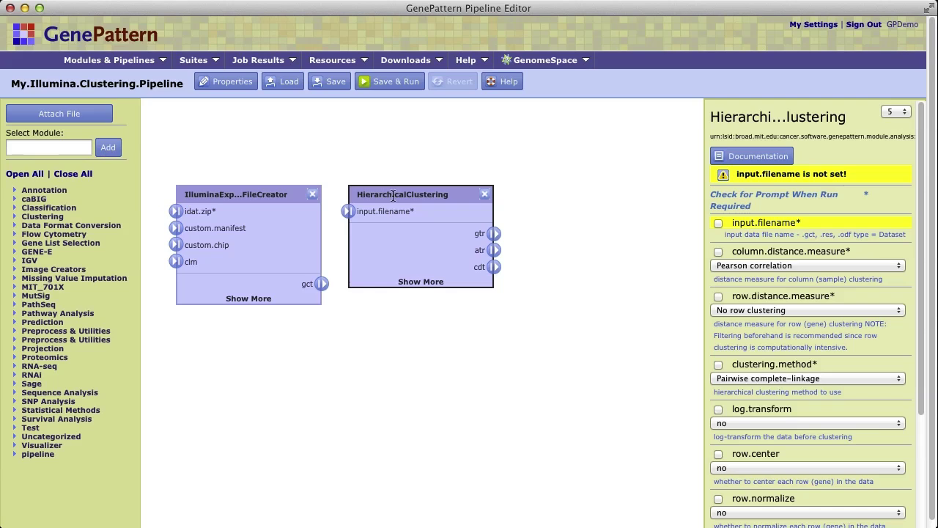
# Step: Move HierarchicalClustering below the first module and link the gct output to its input.filename
pyautogui.moveTo(393, 196); pyautogui.dragTo(394, 333)
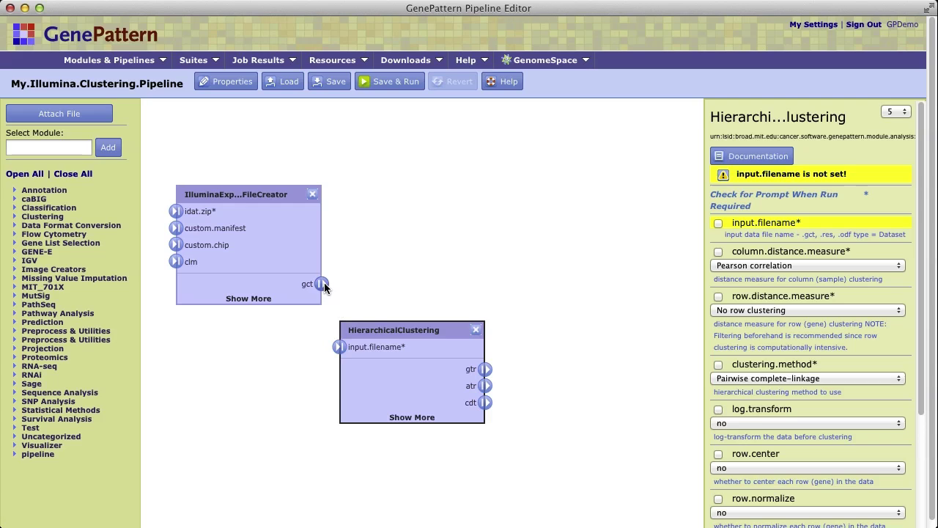
pyautogui.moveTo(323, 285); pyautogui.dragTo(337, 351)
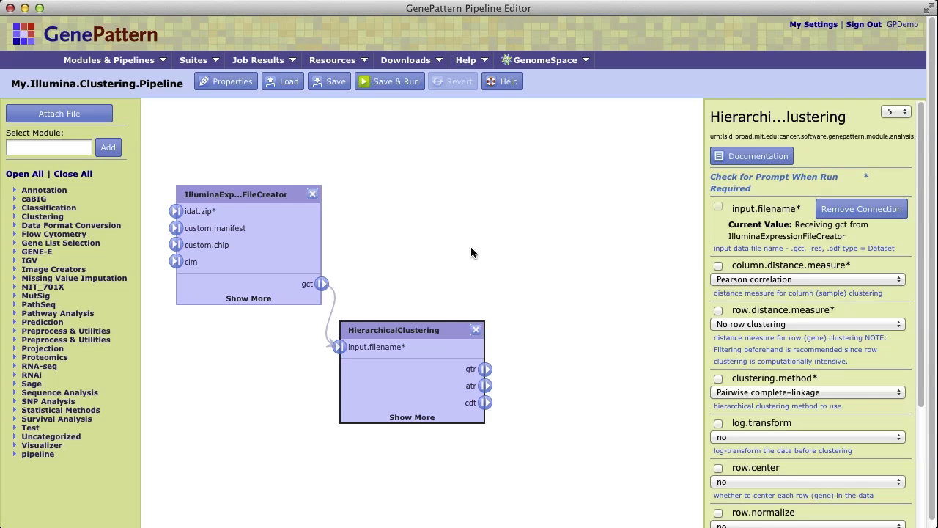
# Step: Review IlluminaExpressionFileCreator's parameters and make idat.zip prompt when the pipeline runs
pyautogui.click(265, 196)
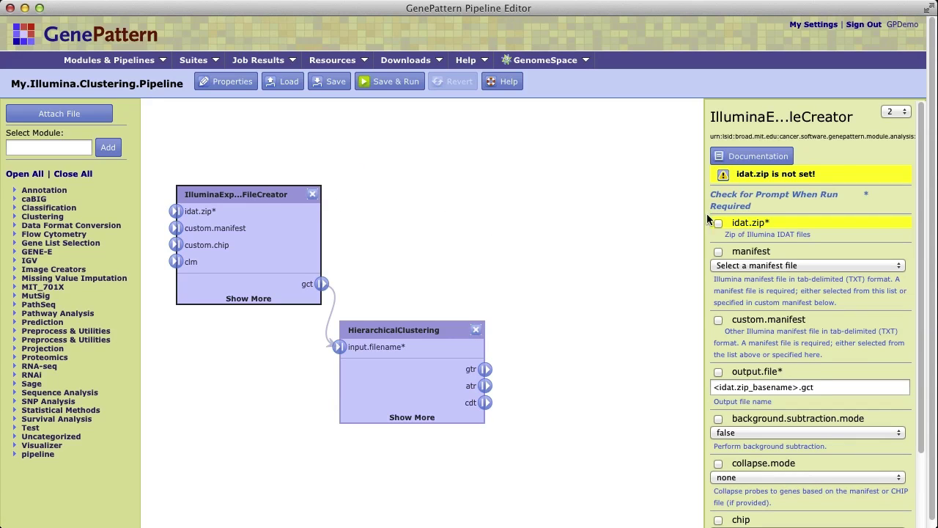
pyautogui.moveTo(833, 175); pyautogui.dragTo(737, 174)
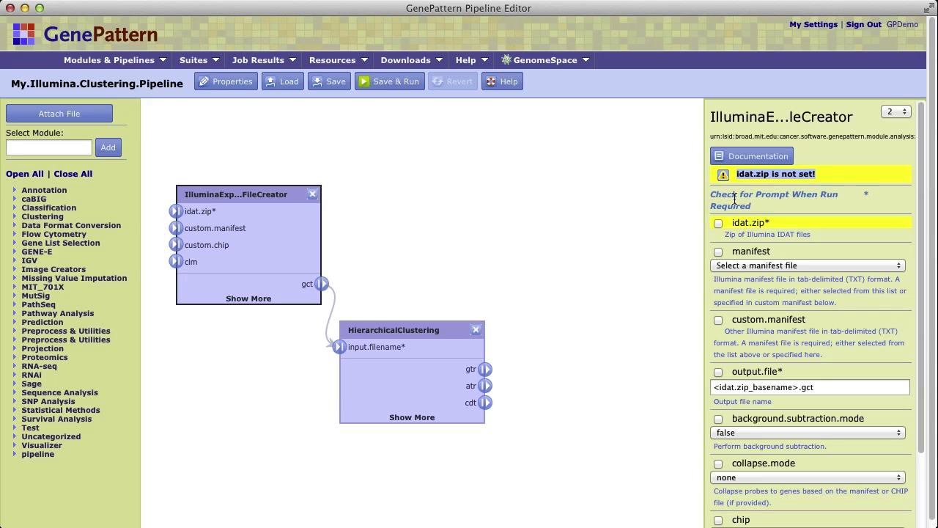
pyautogui.click(779, 199)
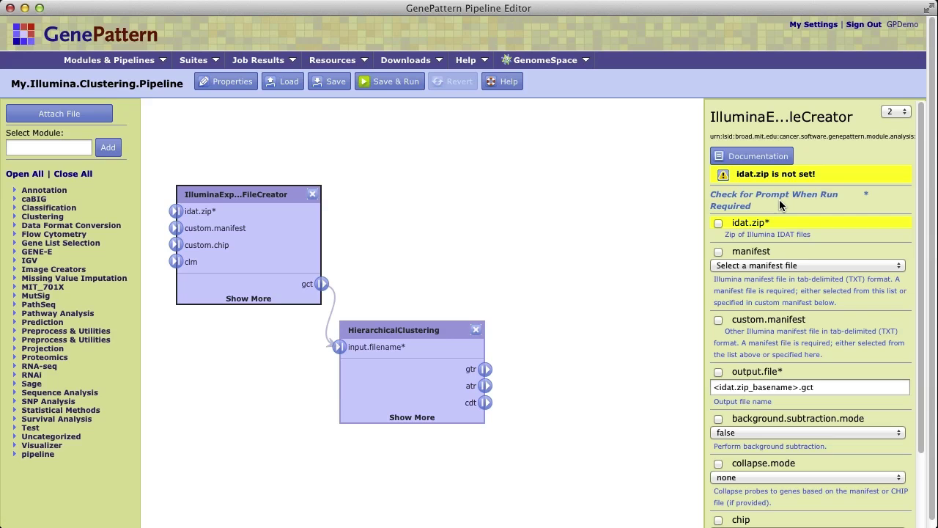
pyautogui.click(80, 115)
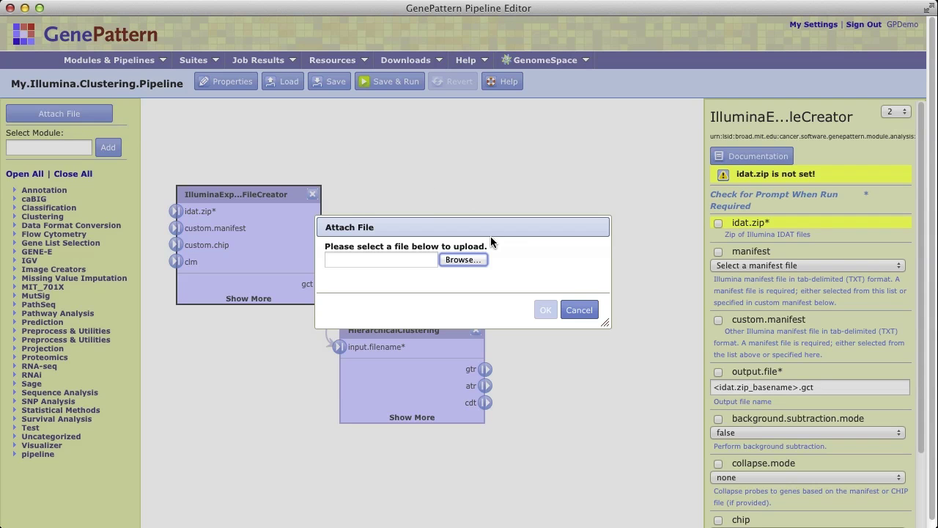
pyautogui.click(572, 309)
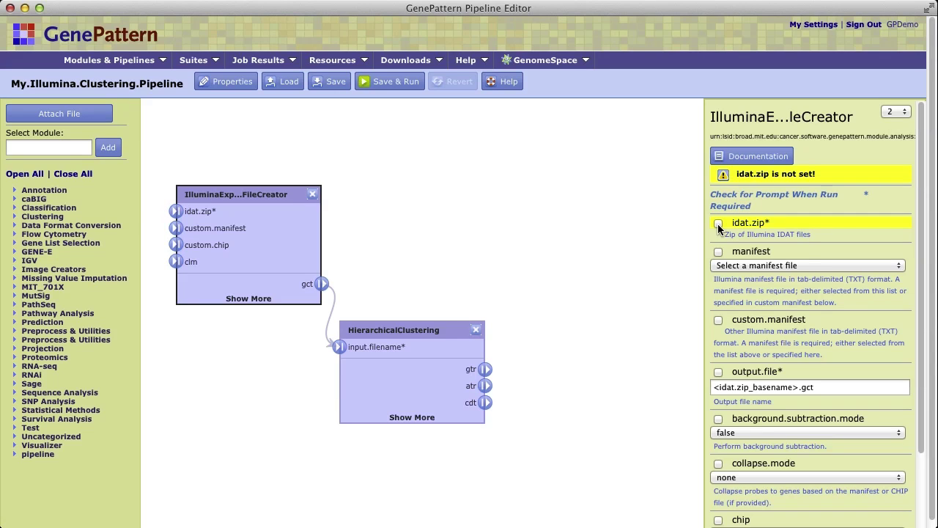
pyautogui.click(718, 224)
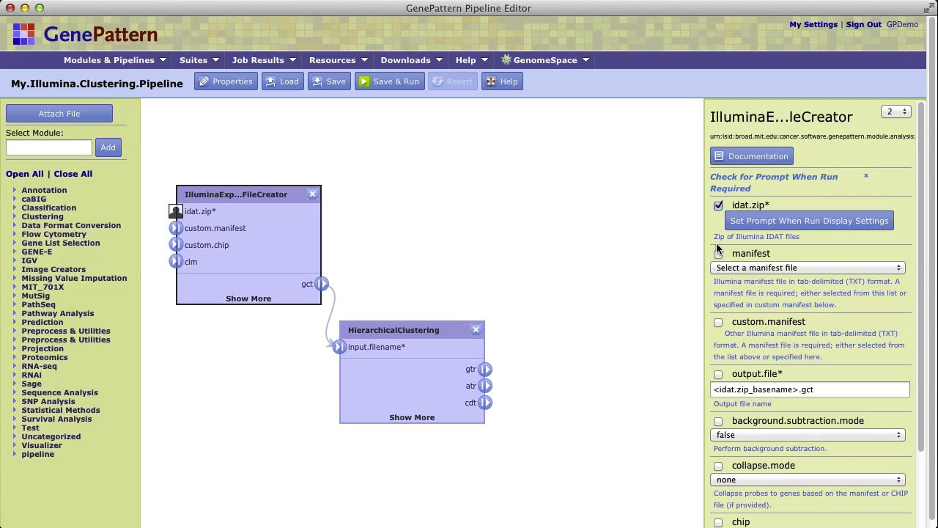
pyautogui.scroll(-3, 772, 272)
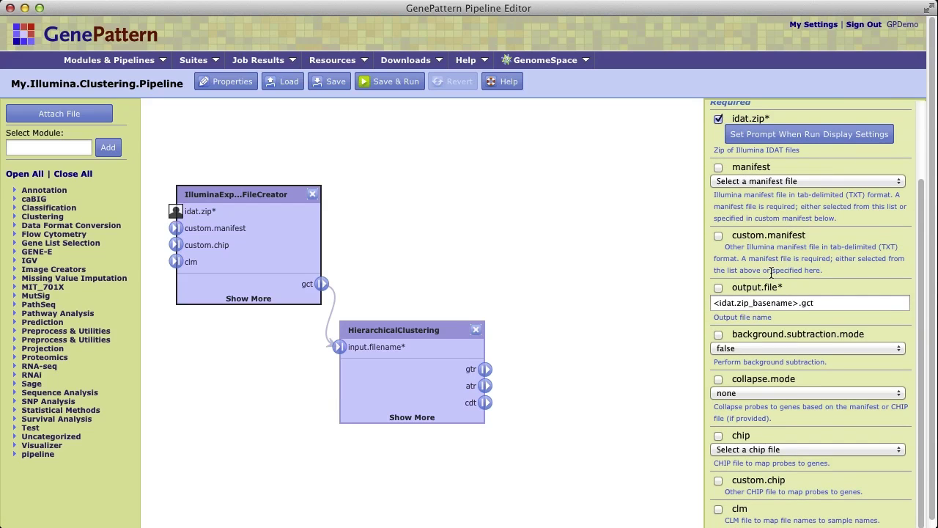
pyautogui.scroll(3, 771, 272)
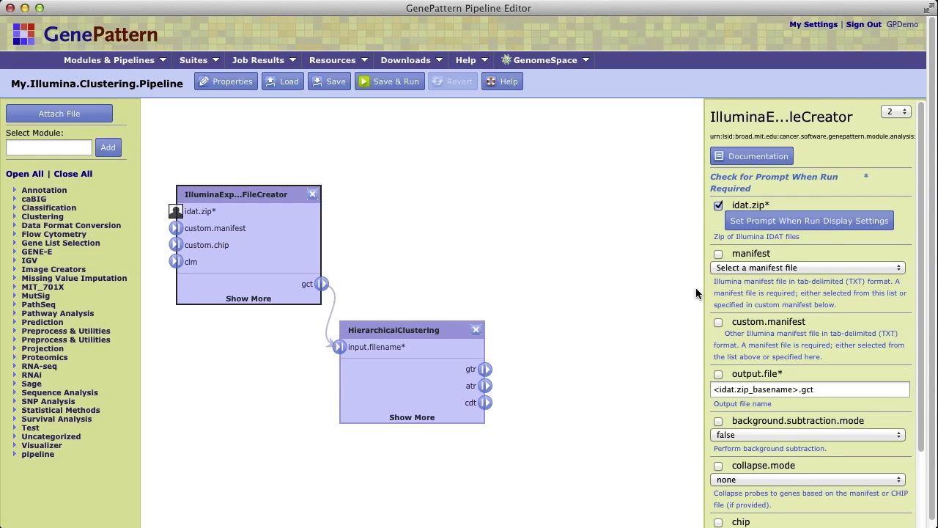
# Step: Add PreprocessDataset to the pipeline, found by searching 'prepro'
pyautogui.click(67, 146)
pyautogui.write('p')
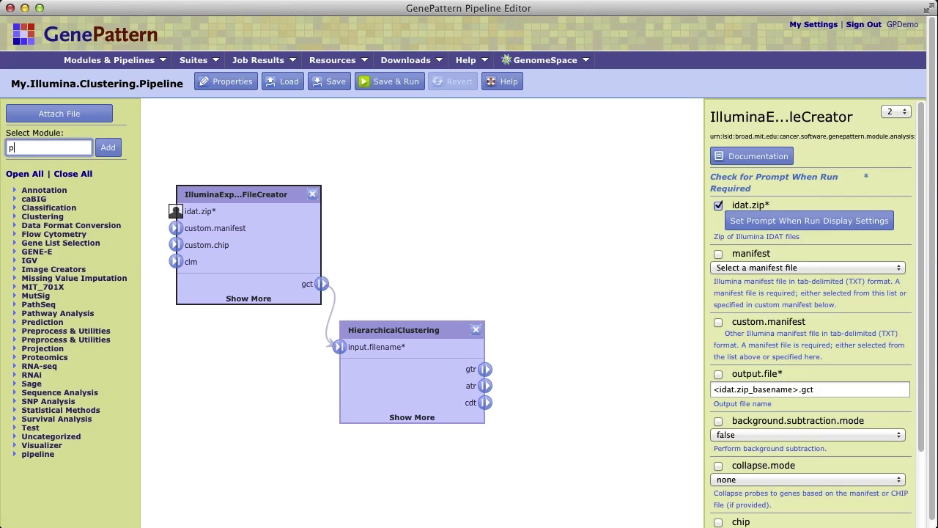
pyautogui.write('repro')
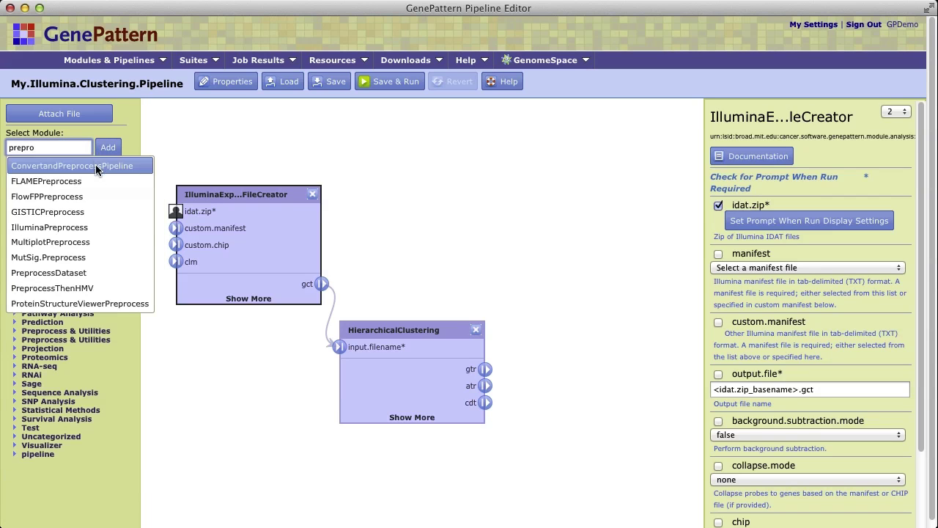
pyautogui.click(84, 272)
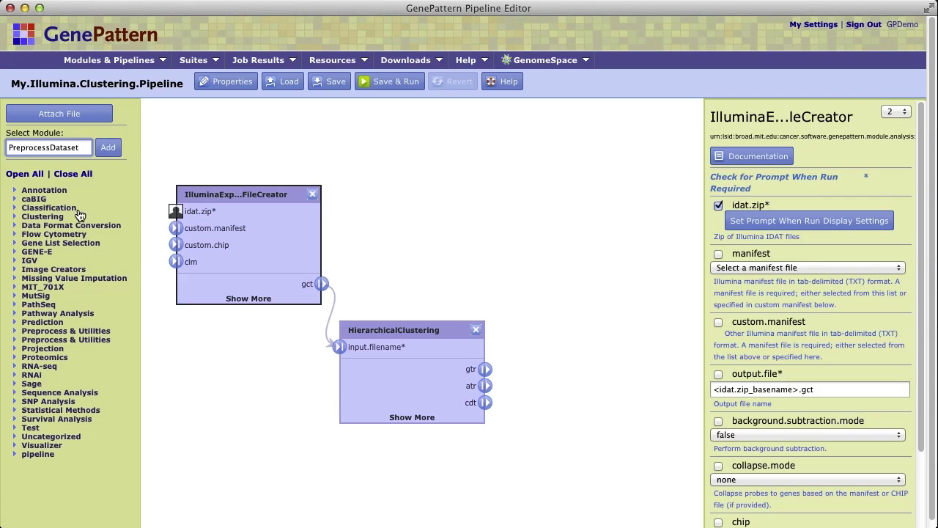
pyautogui.click(108, 147)
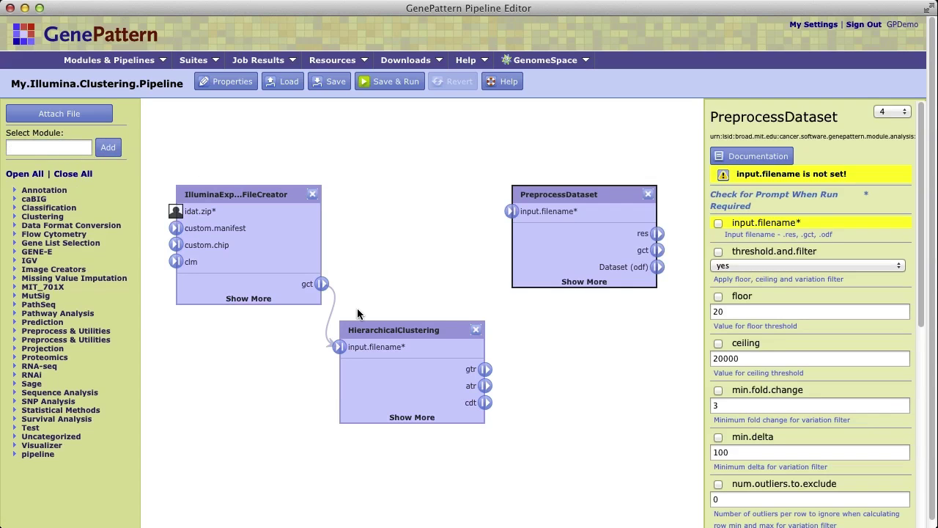
# Step: Remove the direct gct link and route Illumina gct through PreprocessDataset into HierarchicalClustering
pyautogui.click(341, 348)
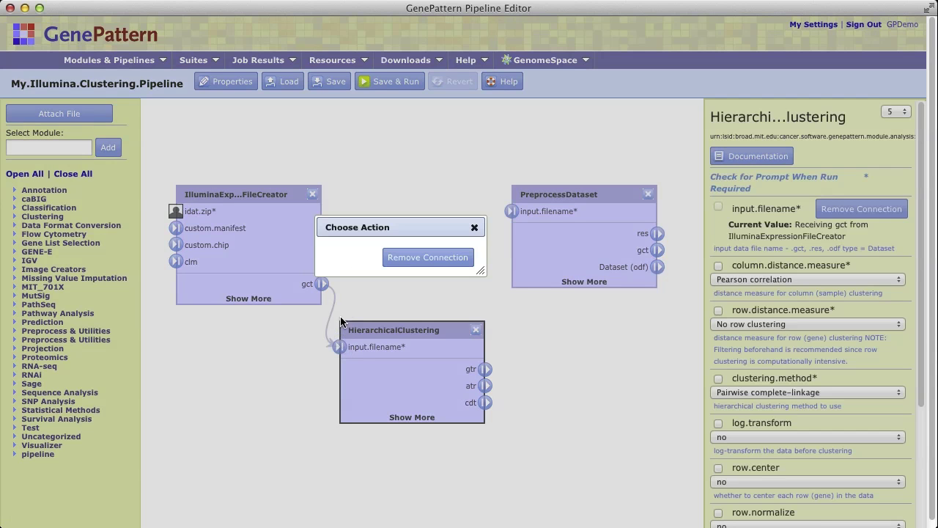
pyautogui.click(422, 258)
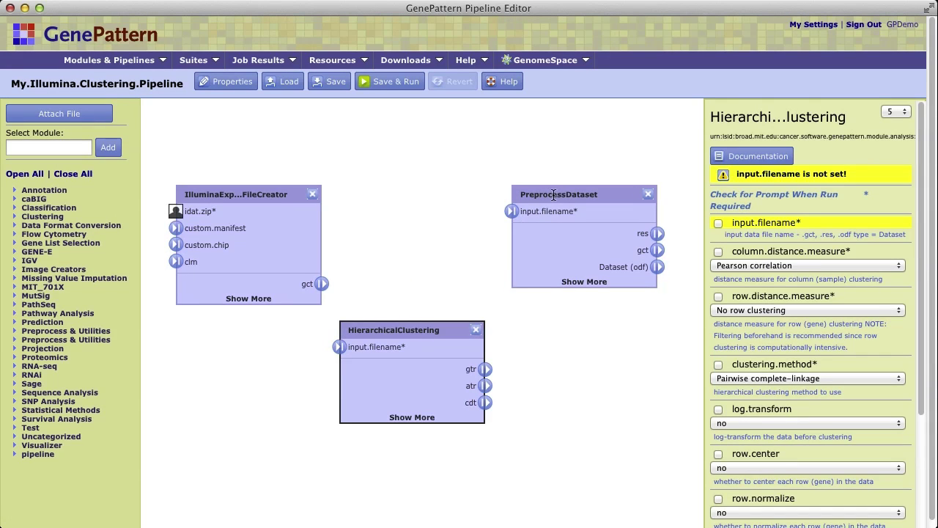
pyautogui.moveTo(556, 198); pyautogui.dragTo(419, 196)
pyautogui.moveTo(393, 335); pyautogui.dragTo(540, 357)
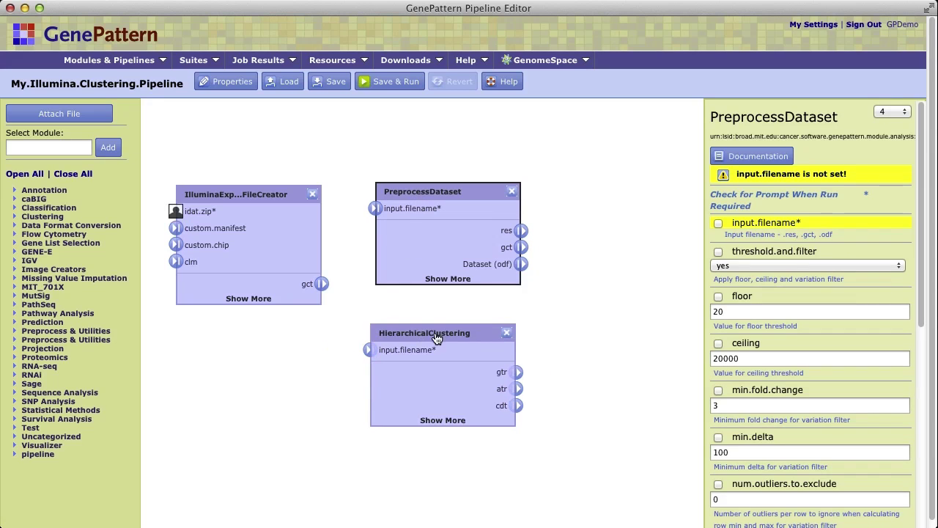
pyautogui.moveTo(321, 284); pyautogui.dragTo(372, 209)
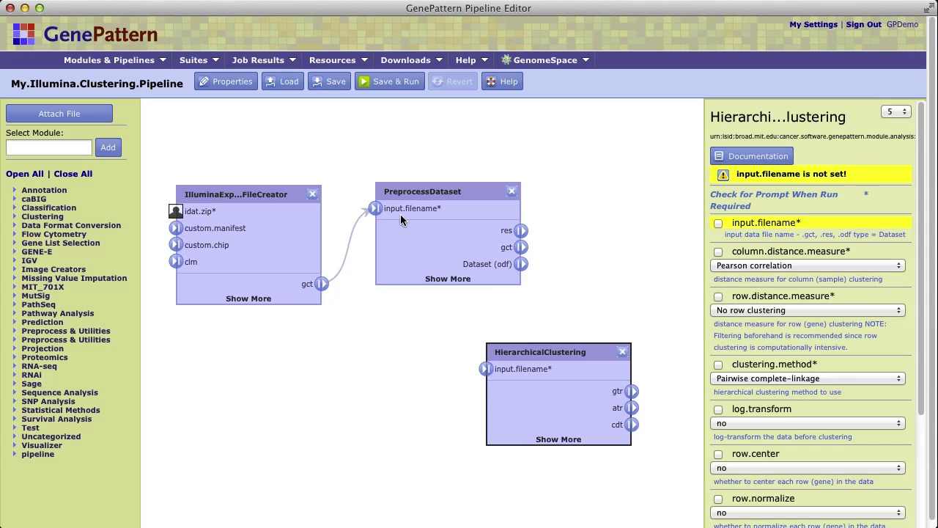
pyautogui.moveTo(523, 246); pyautogui.dragTo(484, 372)
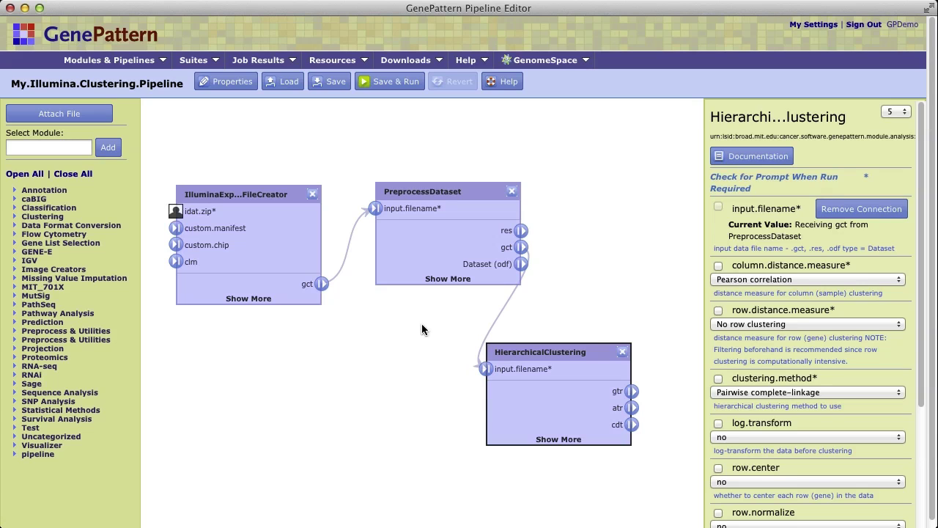
pyautogui.click(428, 187)
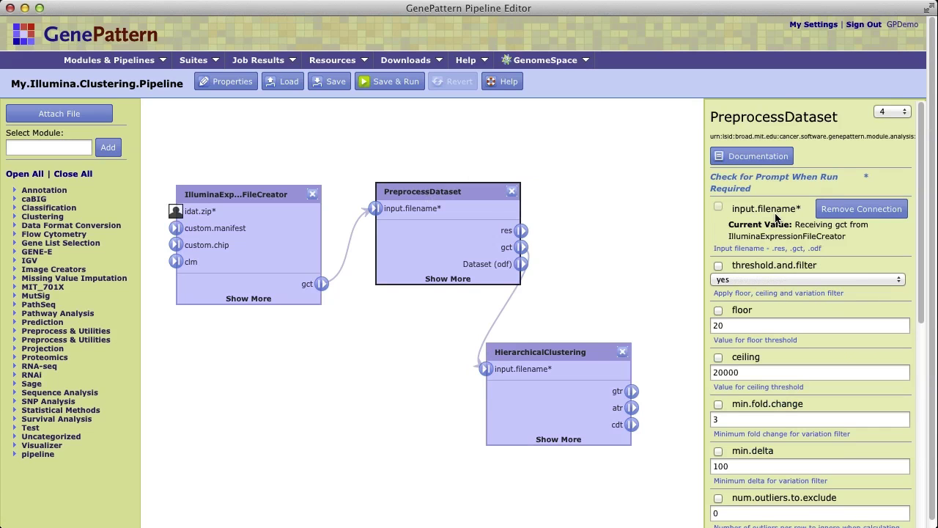
pyautogui.scroll(-2, 776, 217)
pyautogui.scroll(-5, 775, 217)
pyautogui.scroll(-3, 775, 217)
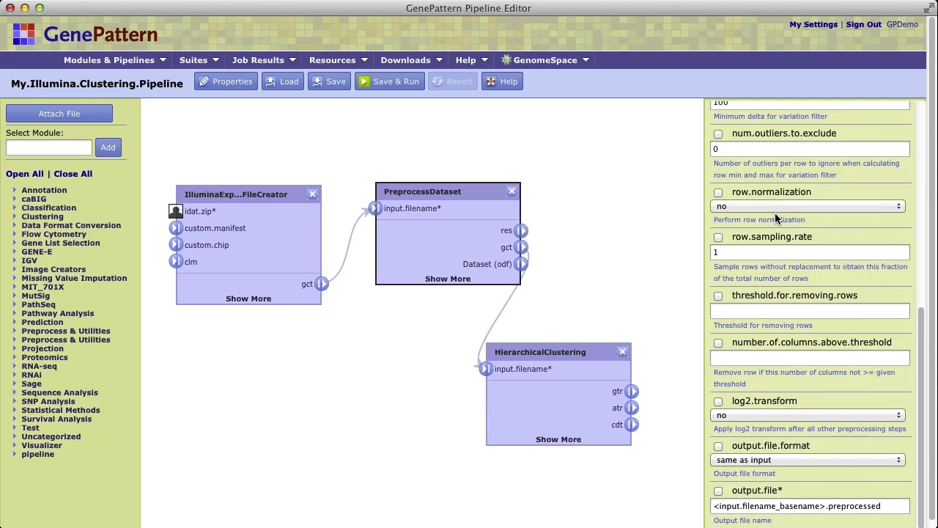
pyautogui.scroll(3, 775, 217)
pyautogui.scroll(6, 776, 217)
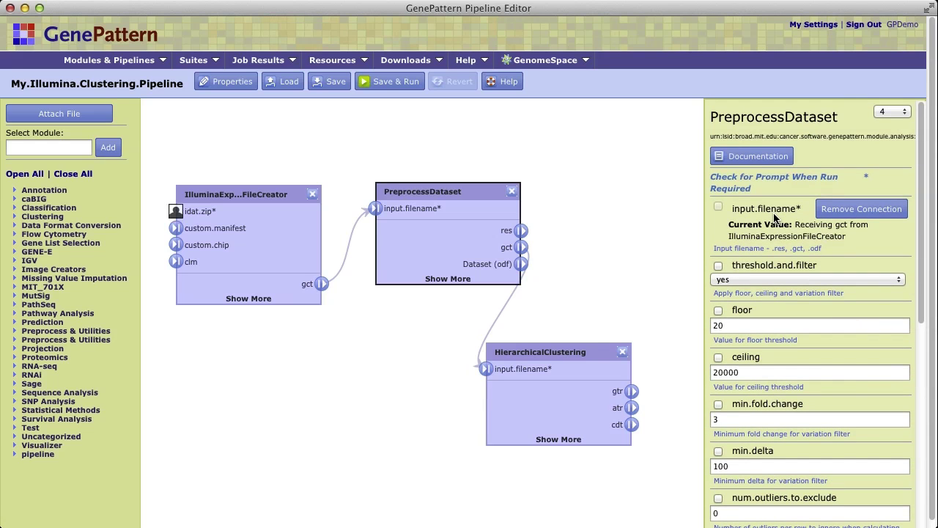
pyautogui.click(559, 348)
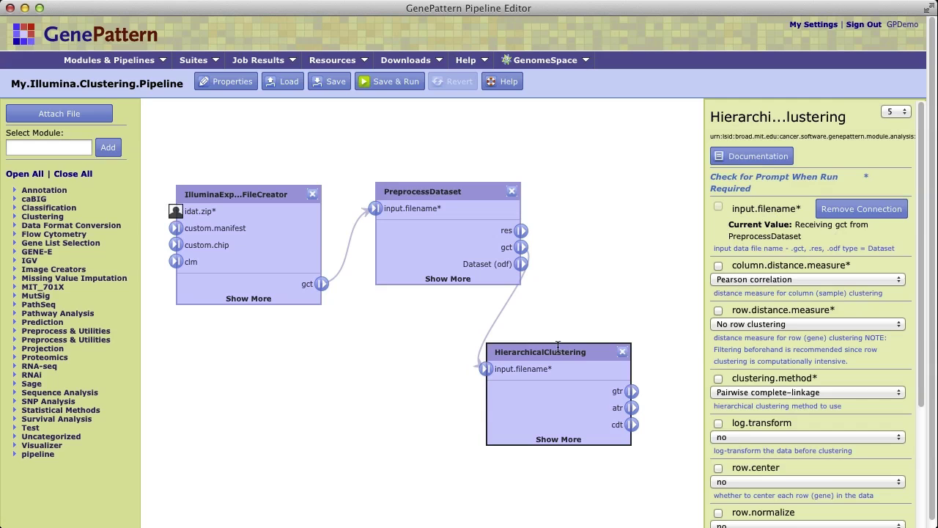
pyautogui.scroll(-3, 784, 236)
pyautogui.scroll(-1, 784, 236)
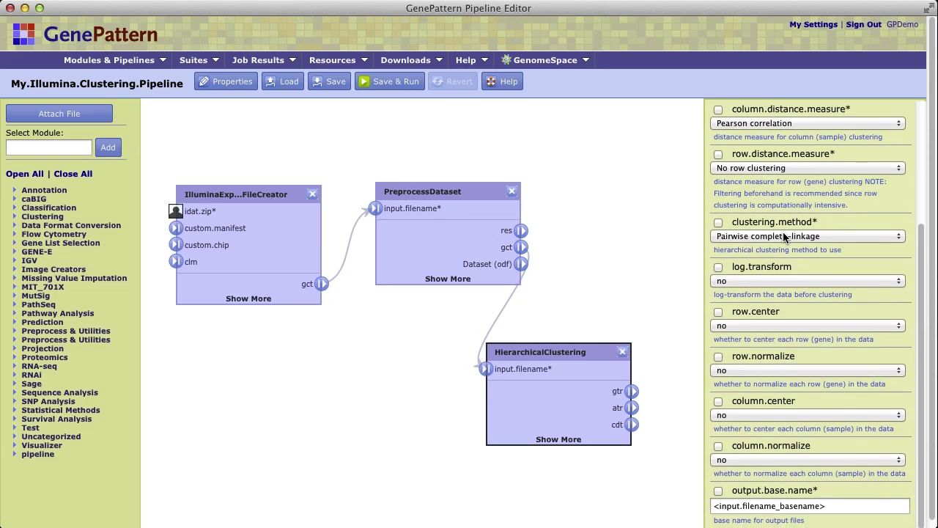
pyautogui.scroll(4, 784, 236)
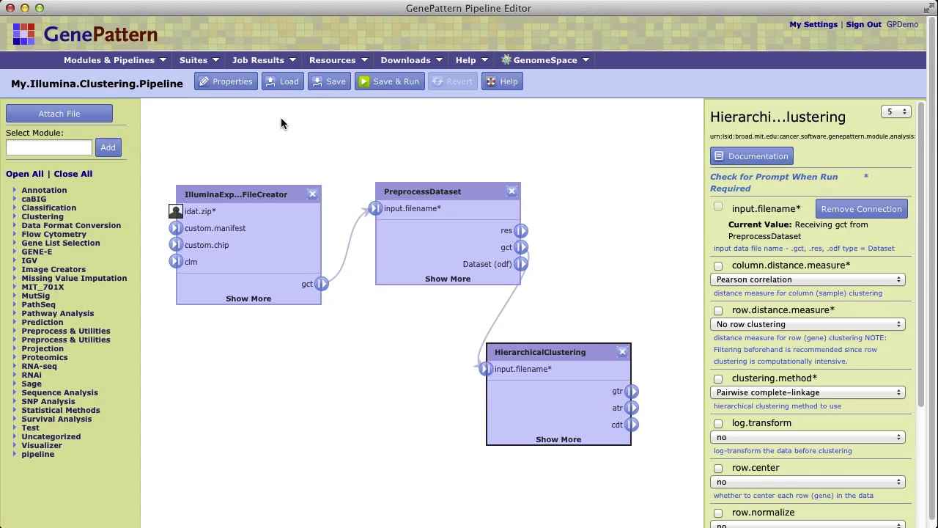
# Step: Save the pipeline as version 1 and open its run form without choosing an idat zip
pyautogui.click(403, 86)
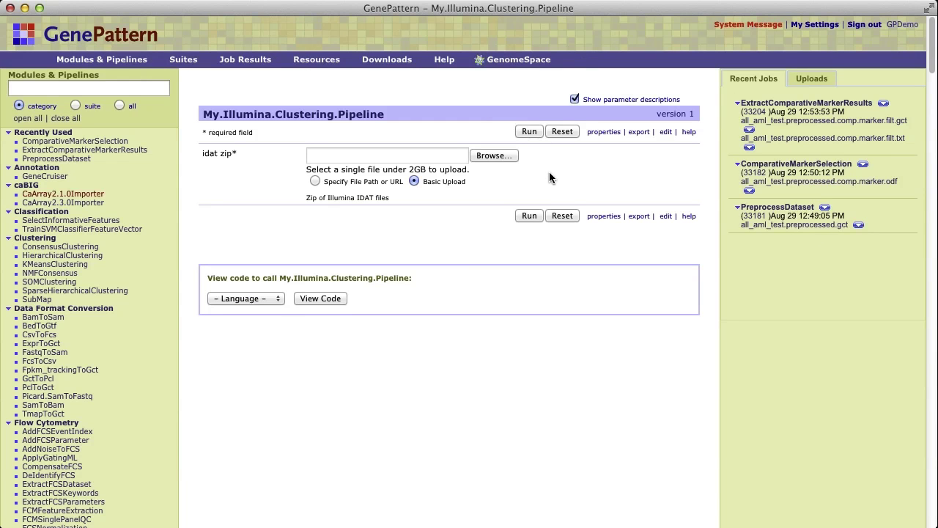
pyautogui.click(497, 159)
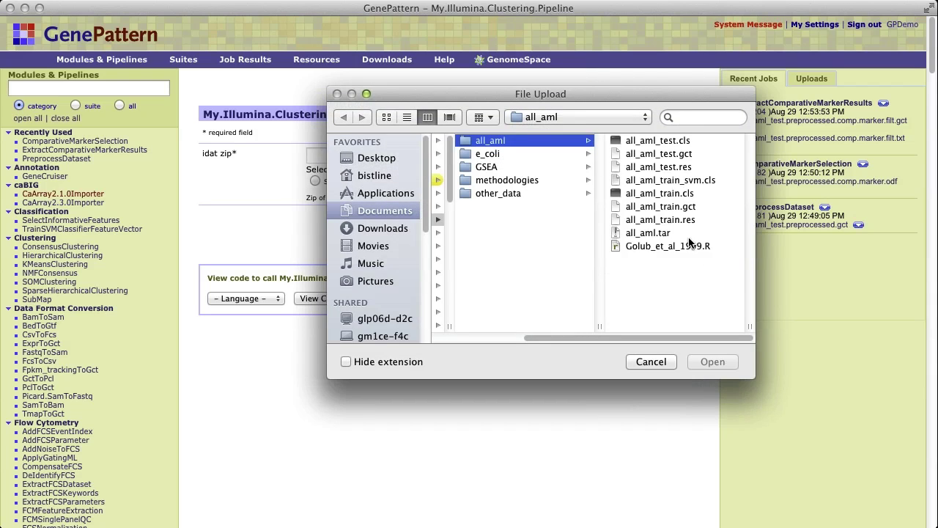
pyautogui.click(654, 361)
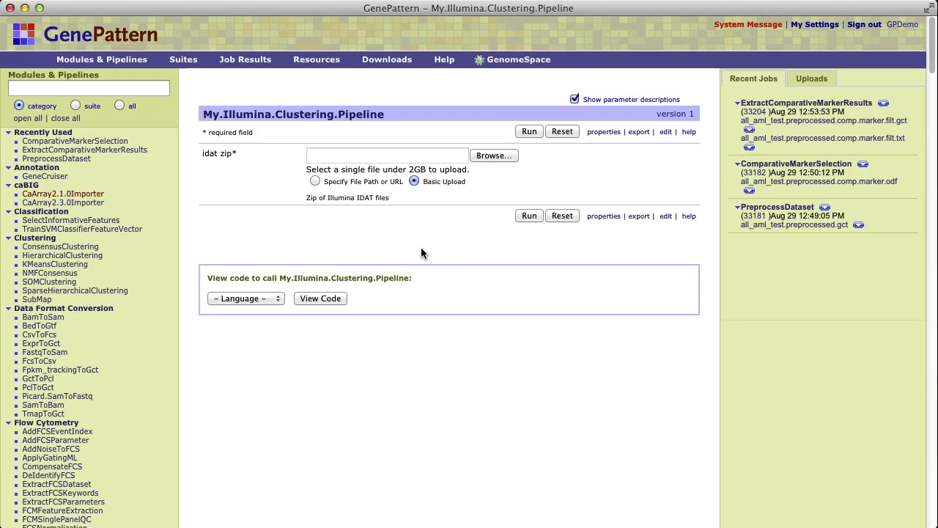
# Step: Search the module list for 'my.ill', then dismiss the suggestion
pyautogui.click(156, 89)
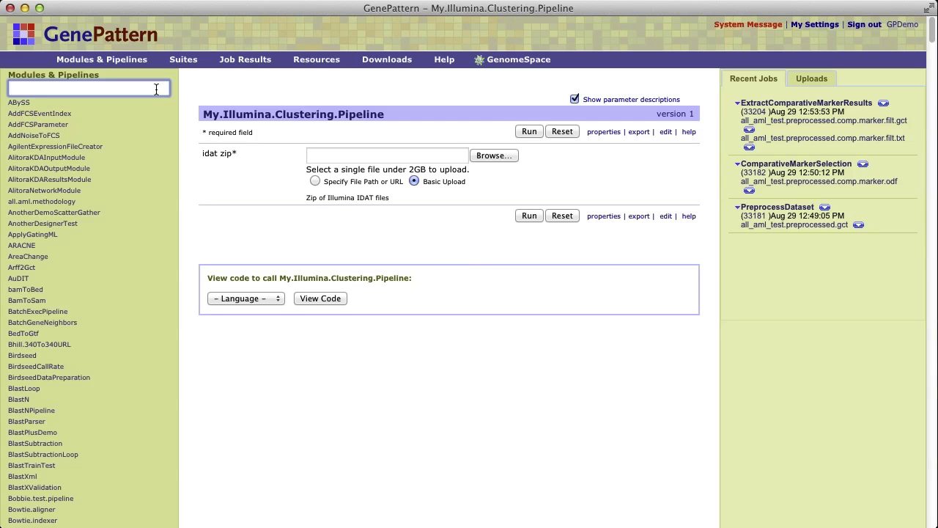
pyautogui.write('my.ill')
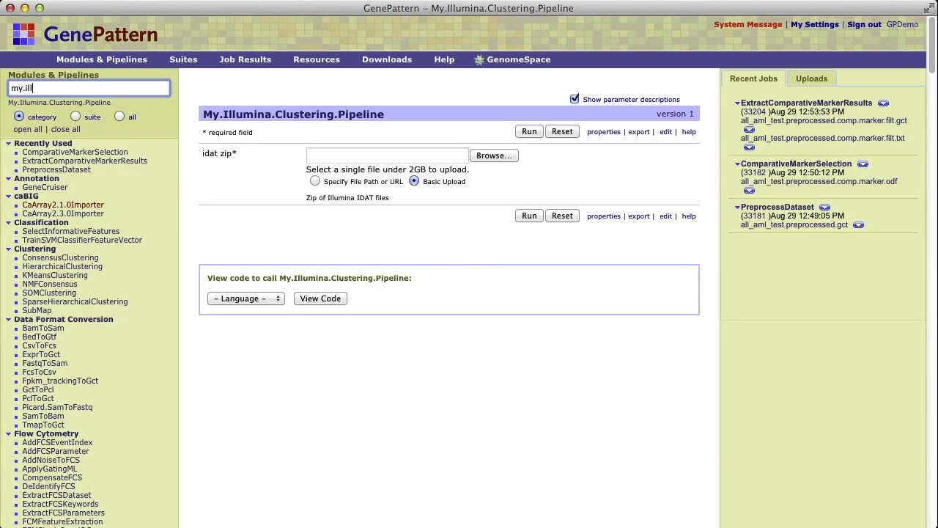
pyautogui.click(103, 101)
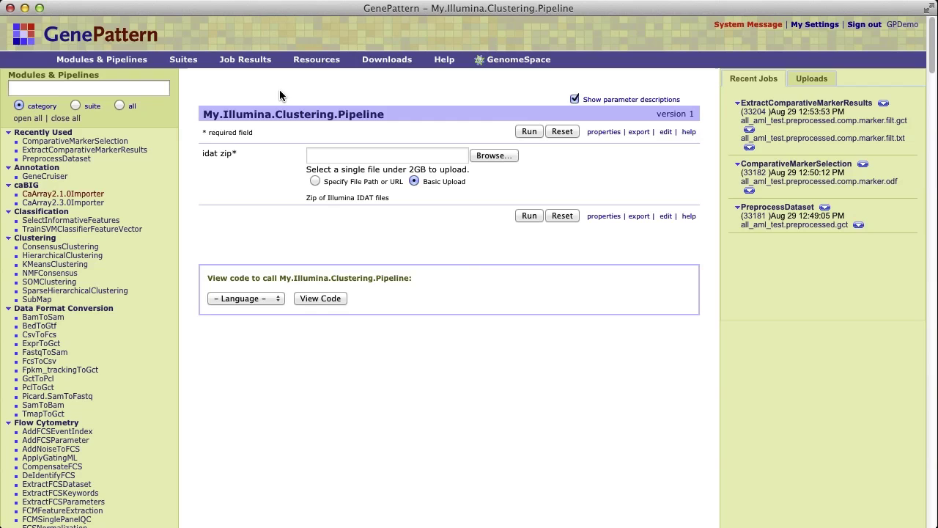
# Step: Clone the pipeline under the default name copyOfMy.Illumina.Clustering.Pipeline, open the copy for editing, then go home
pyautogui.click(601, 134)
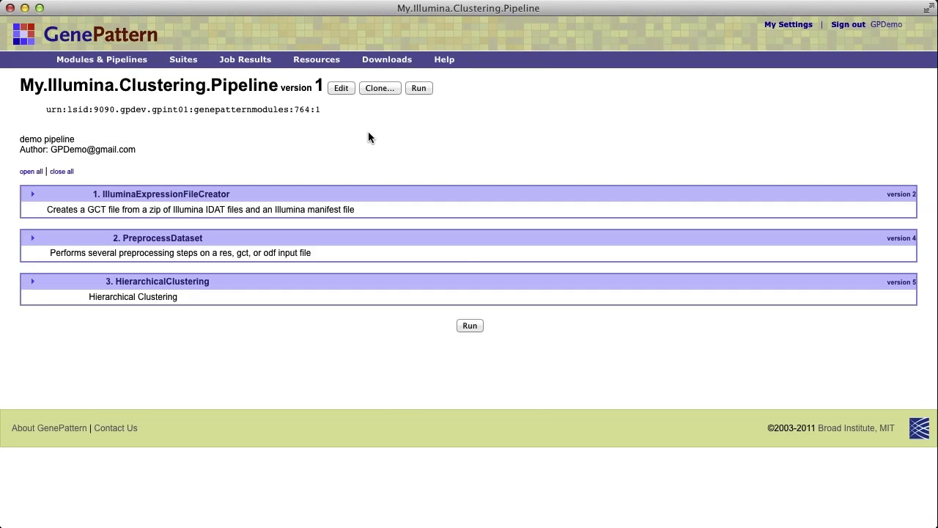
pyautogui.click(377, 91)
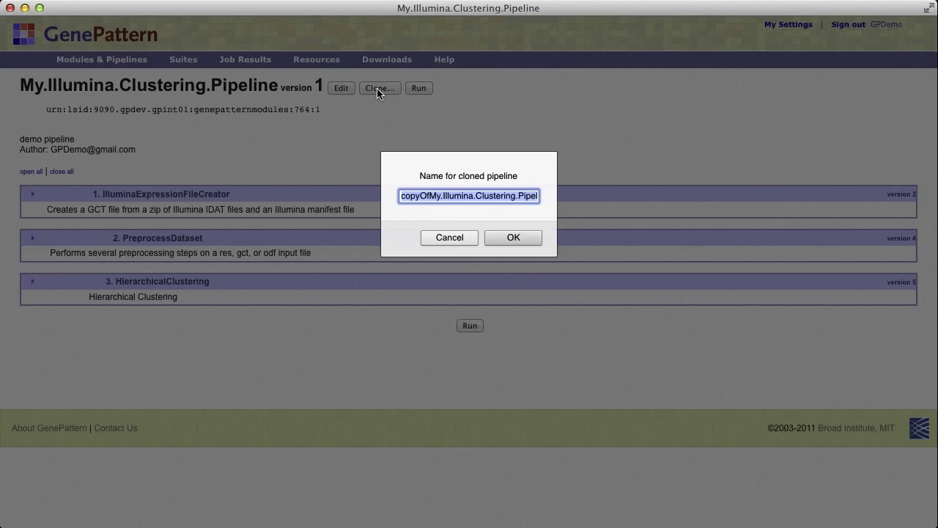
pyautogui.click(513, 238)
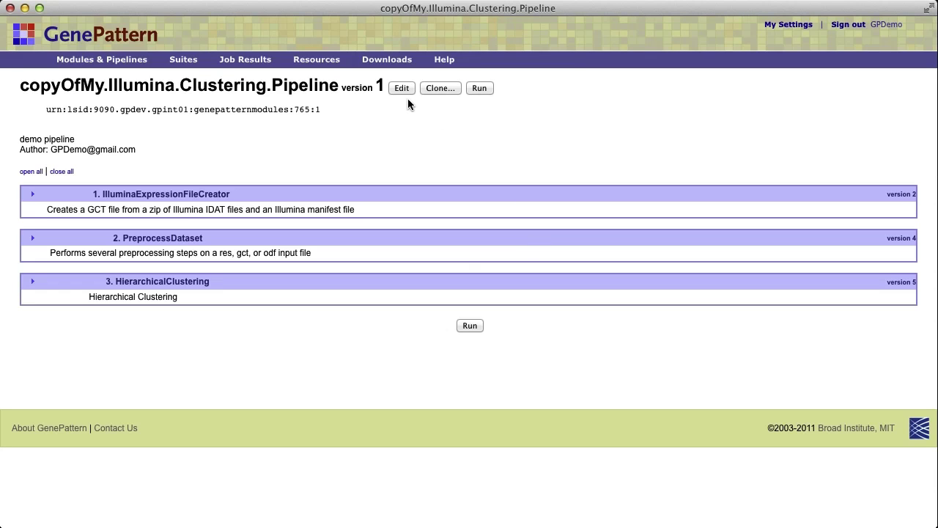
pyautogui.click(400, 88)
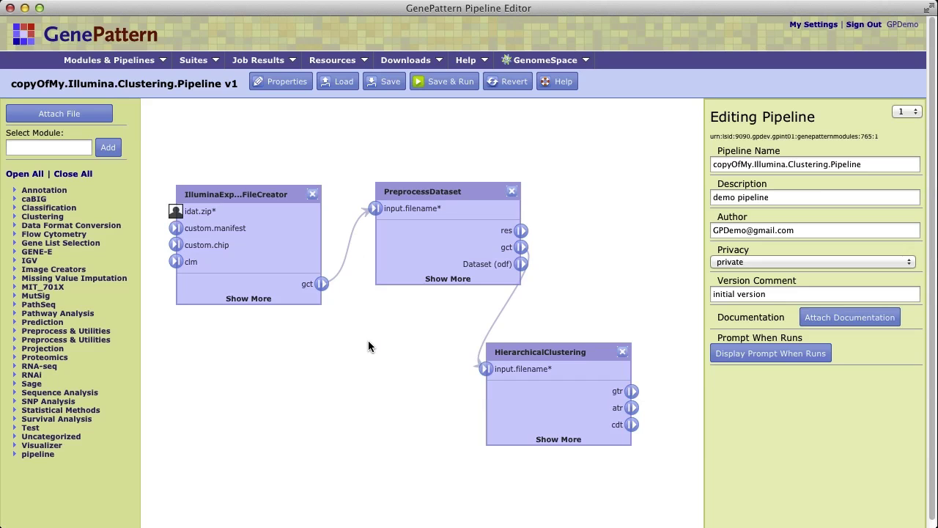
pyautogui.moveTo(110, 60)
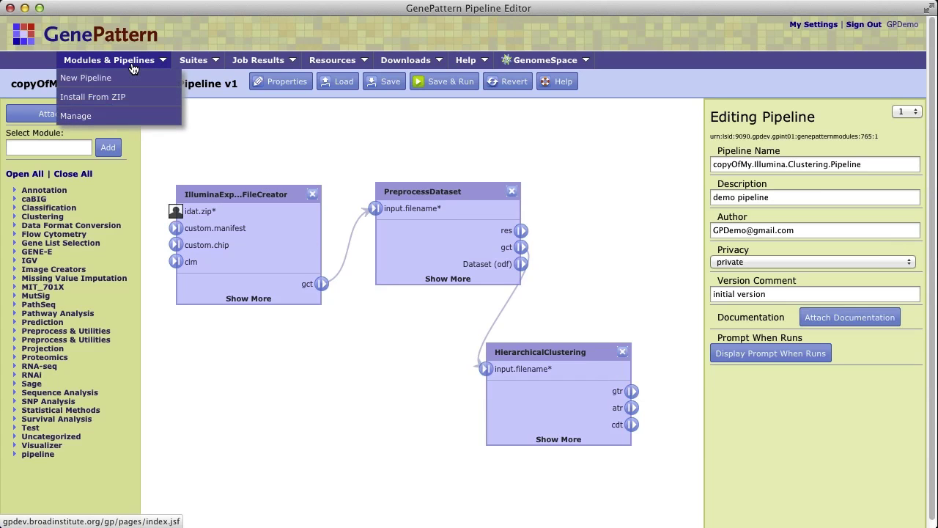
pyautogui.click(133, 64)
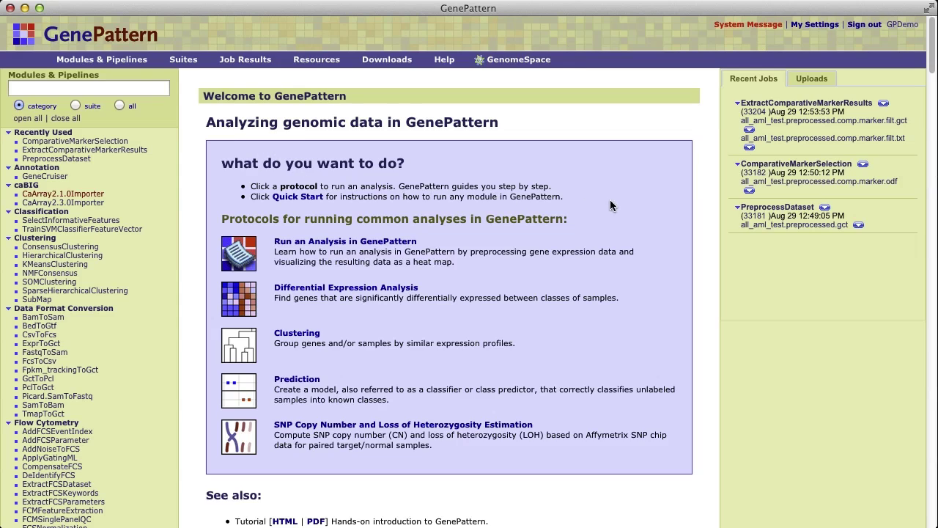
# Step: Request a pipeline from the ExtractComparativeMarkerResults job in Recent Jobs
pyautogui.click(751, 130)
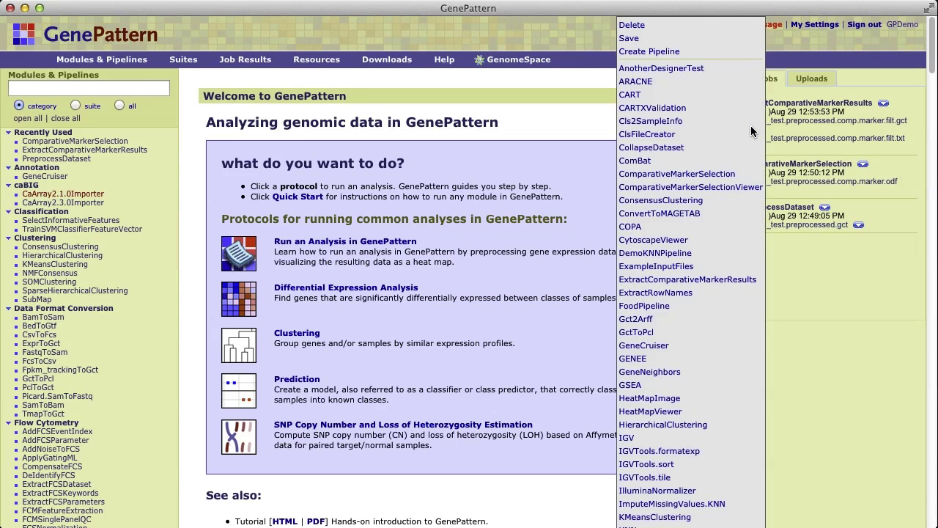
pyautogui.click(647, 52)
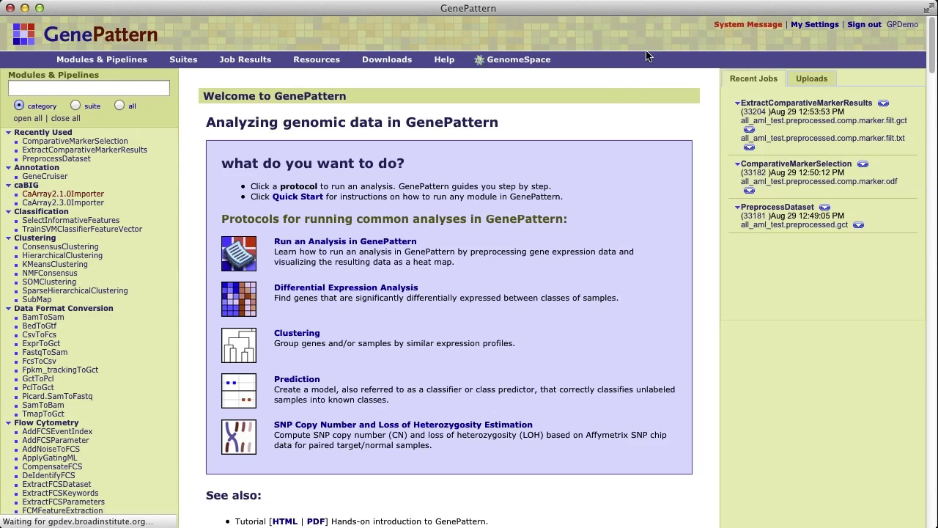